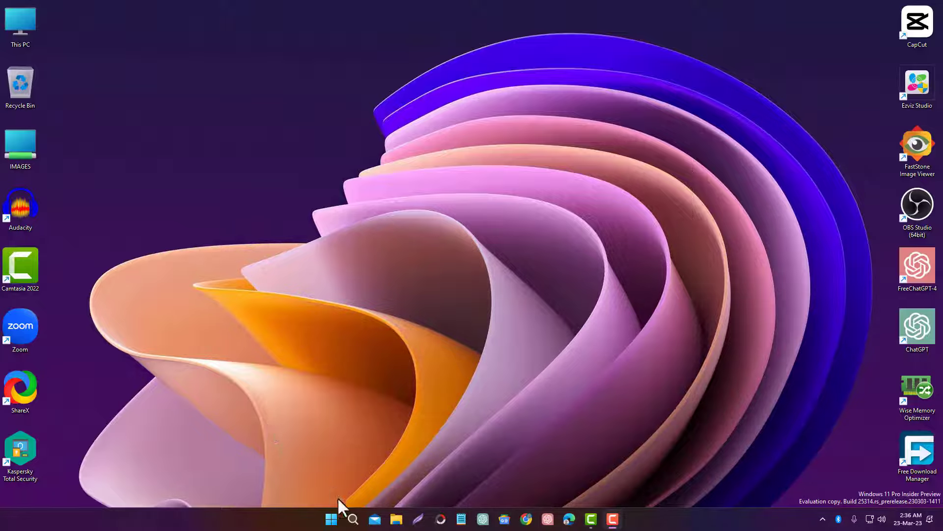
Step: Run the system file check sfc /scannow in a Command Prompt opened as administrator, and exit the prompt
left_click(353, 519)
type("cmd")
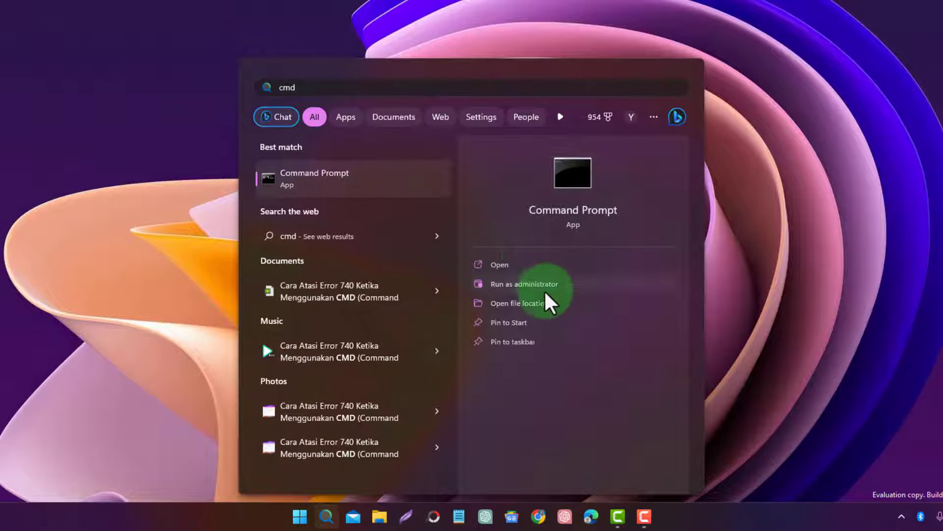
left_click(545, 290)
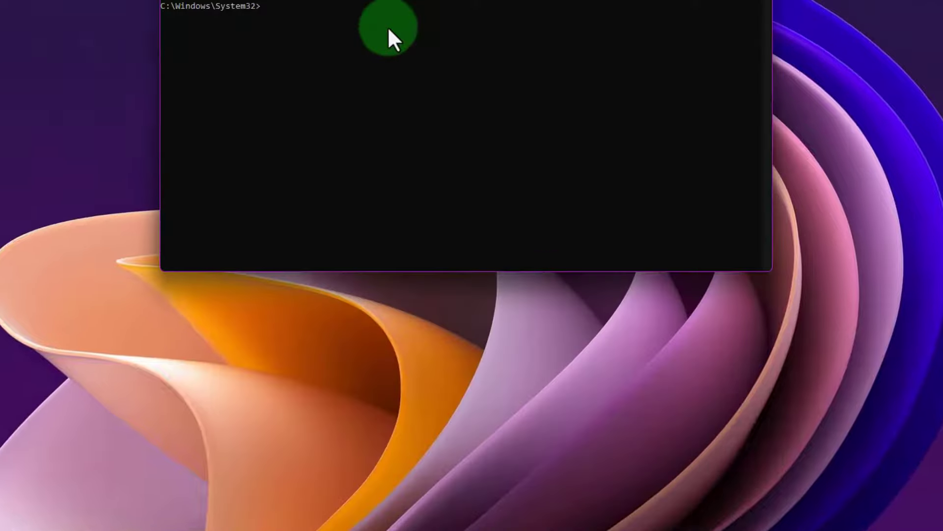
type("sf")
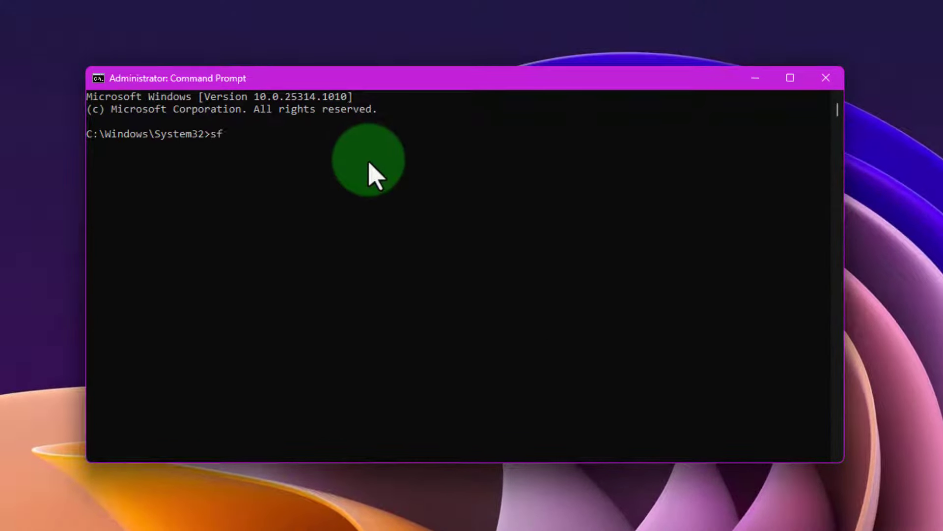
type("c /scannow")
key("Return")
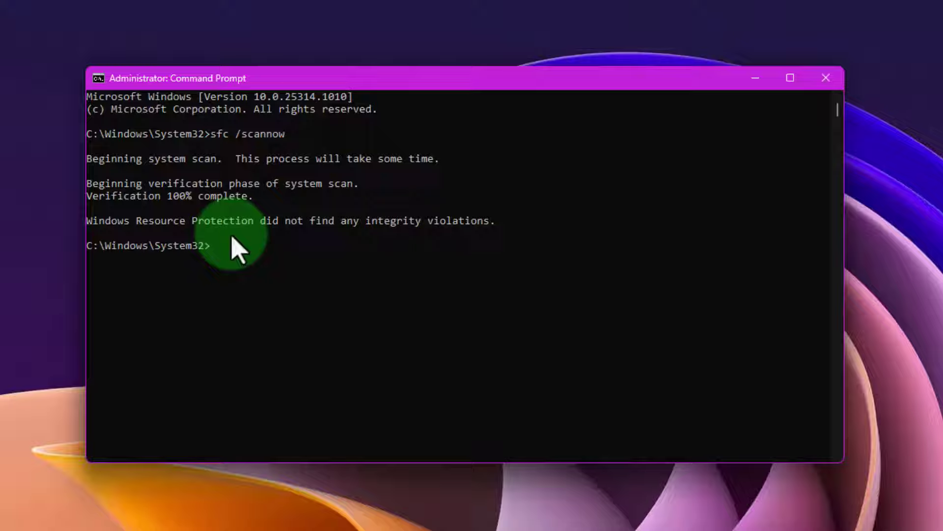
type("exit")
key("Return")
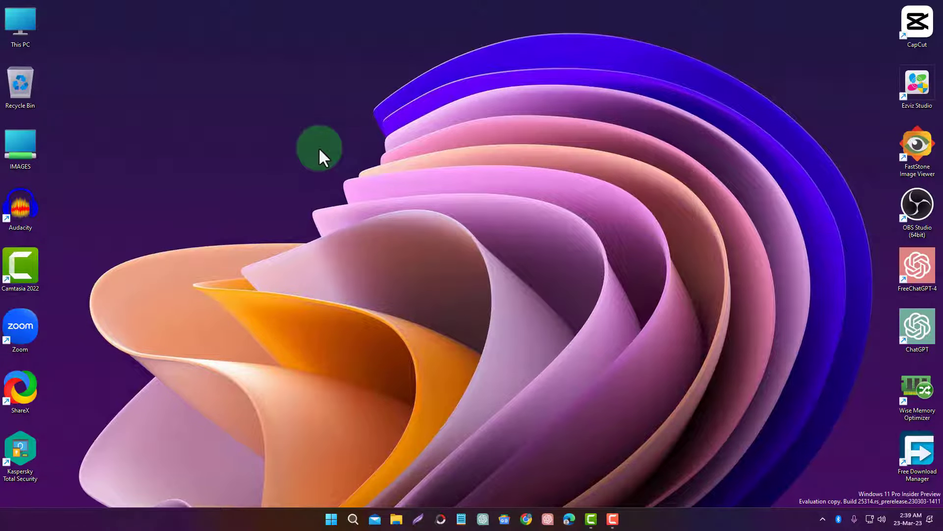
Step: Repair the Windows image by running dism /online /cleanup-image /restorehealth in a Command Prompt opened as administrator
left_click(353, 519)
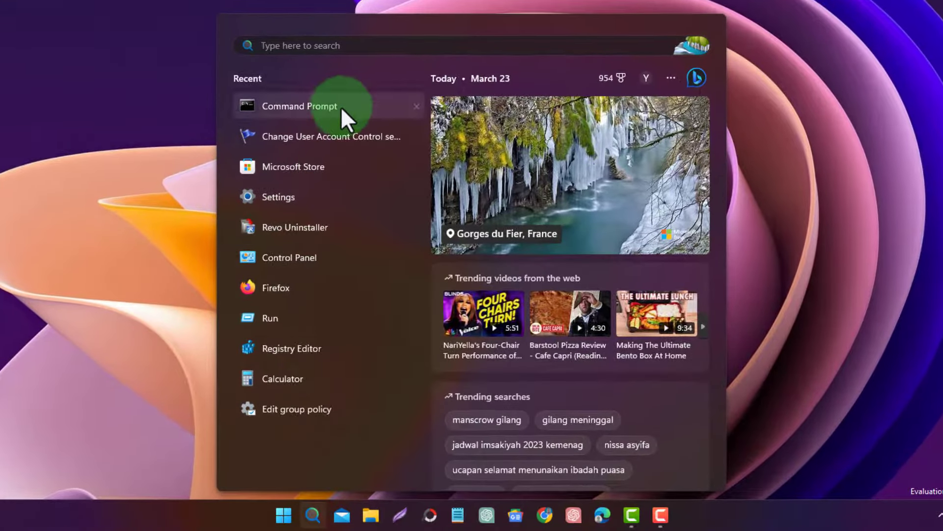
right_click(341, 107)
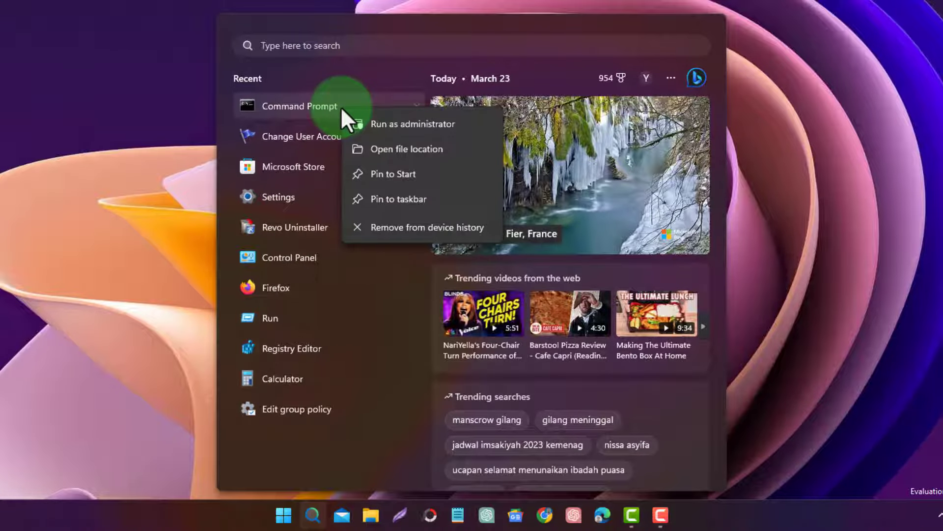
left_click(438, 126)
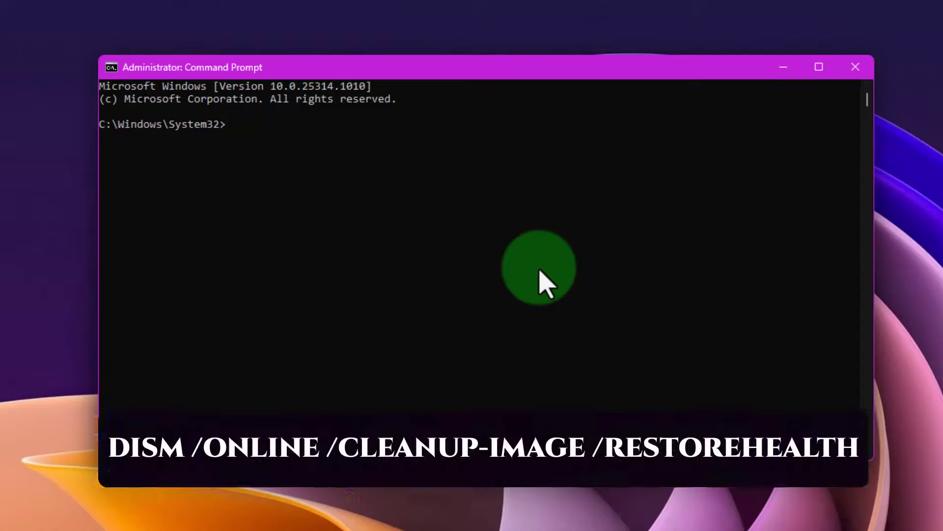
type("dism ")
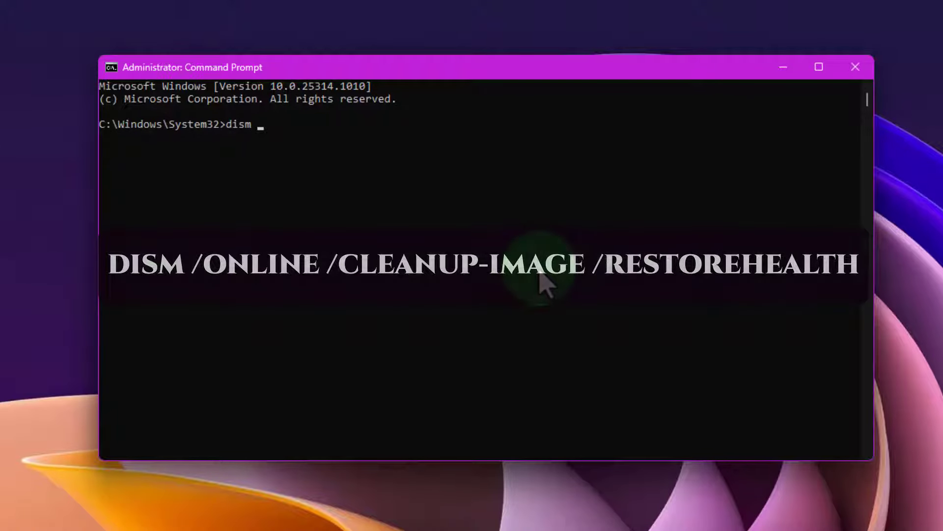
type("/online /clea")
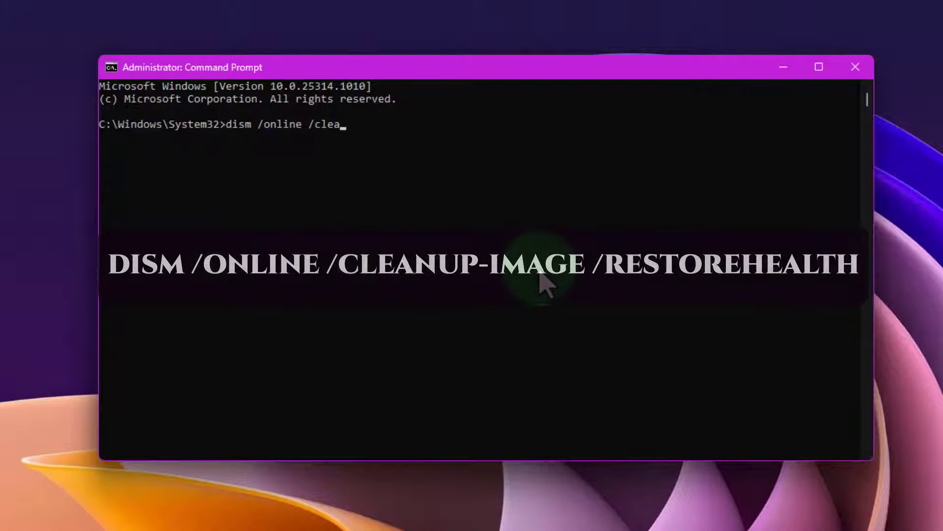
type("nup-image /rest")
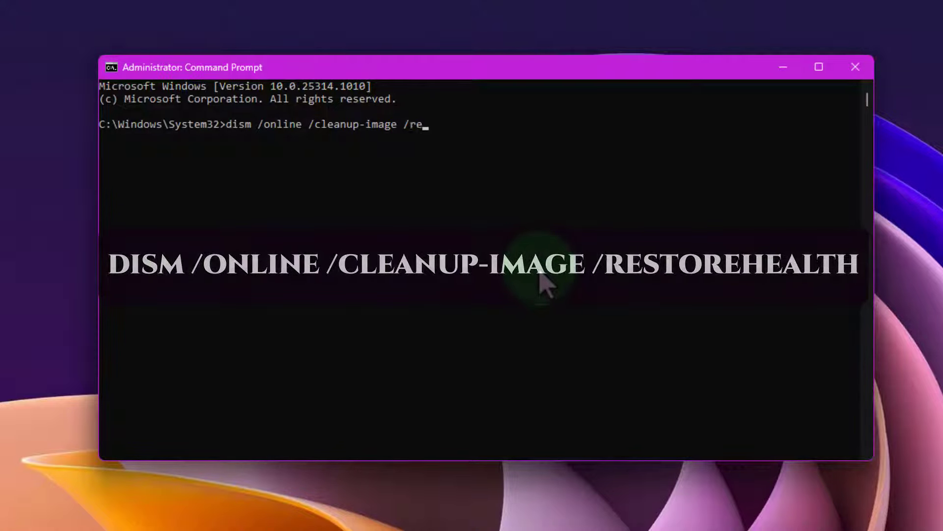
type("orehealth")
key("Return")
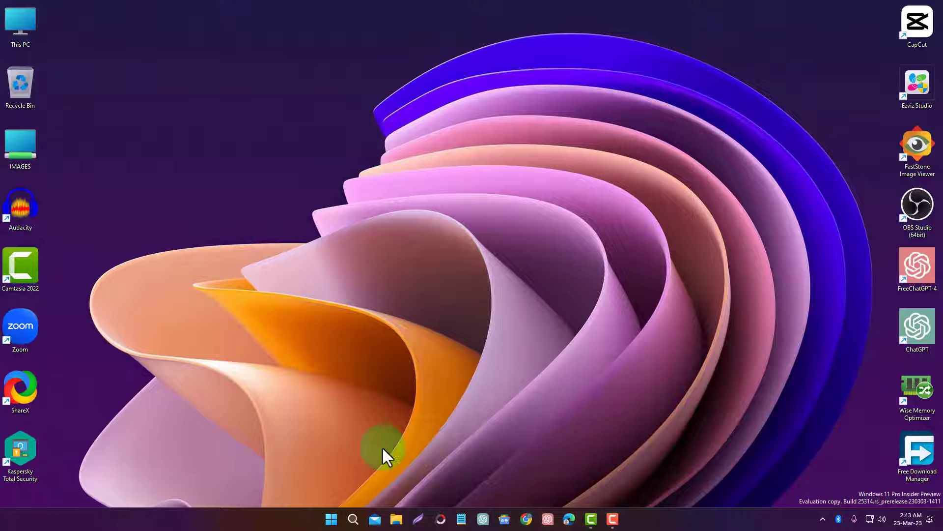
Step: Search Windows for "device" and open Device Manager
left_click(353, 519)
type("de")
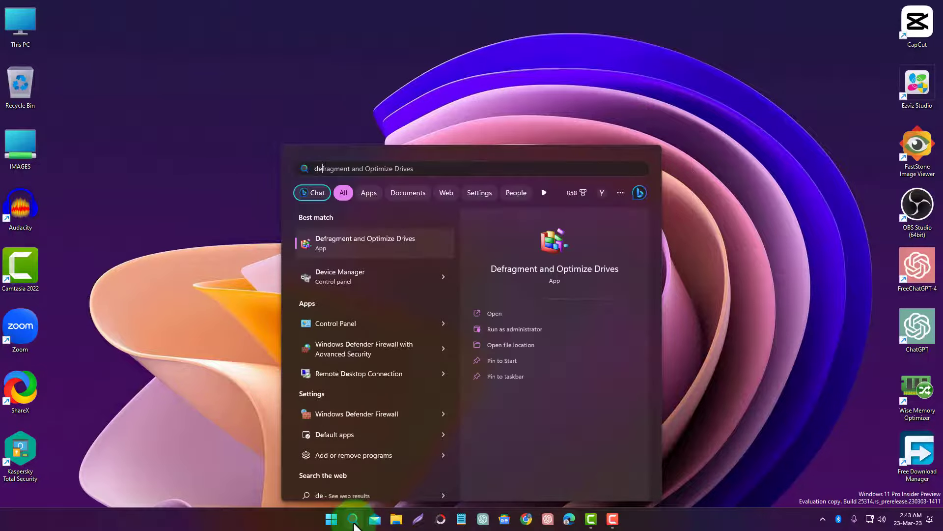
type("vice")
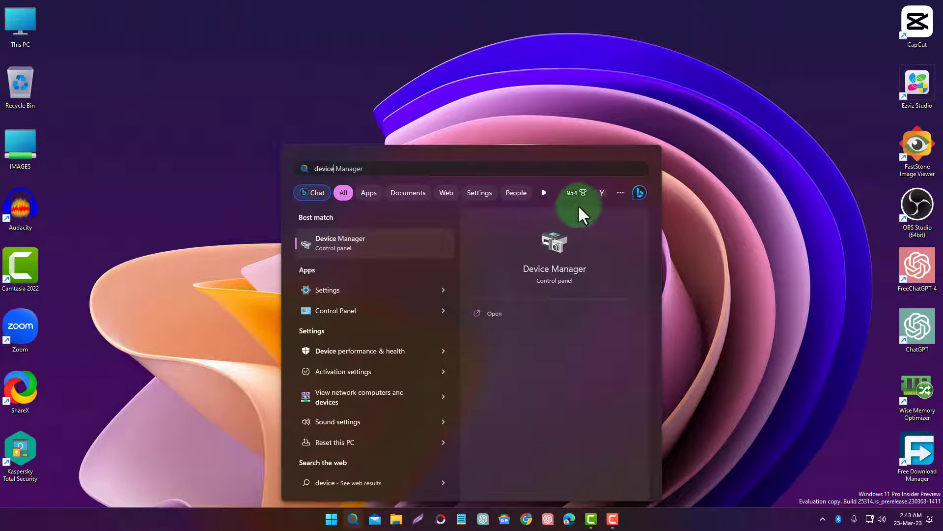
key("Return")
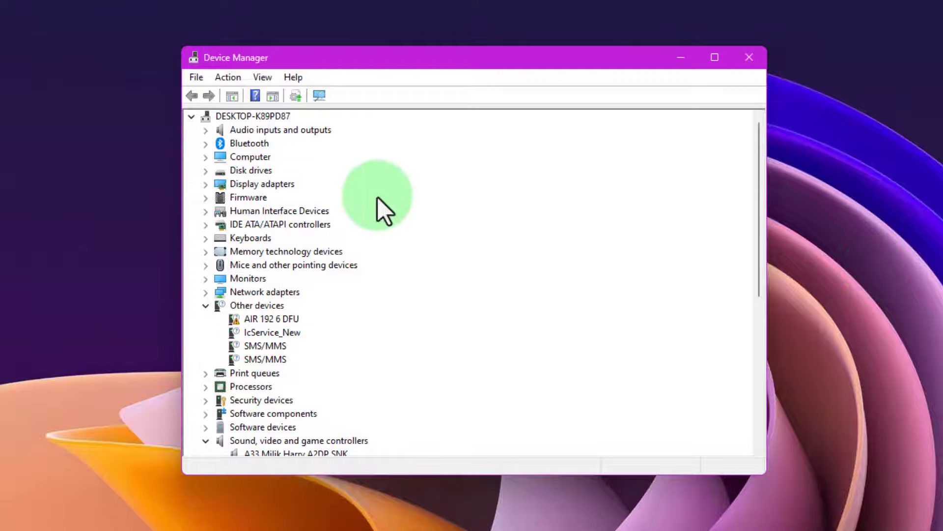
Step: Examine the devices under Display adapters and Network adapters, and collapse the Sound, video and game controllers category
left_click(205, 185)
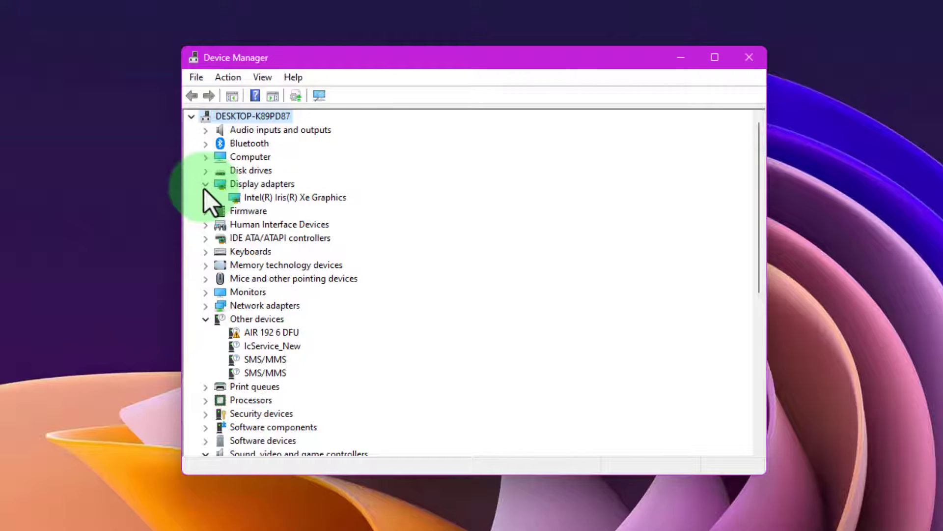
left_click(206, 185)
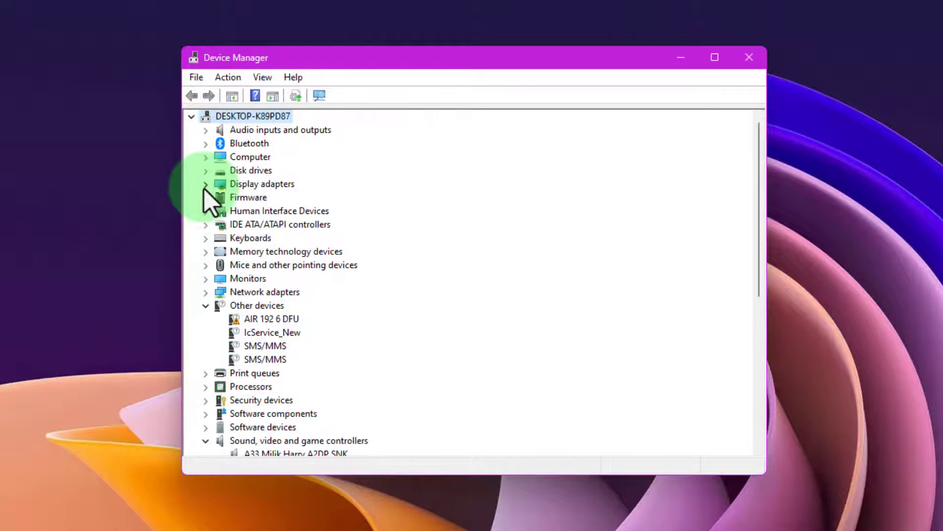
left_click(206, 293)
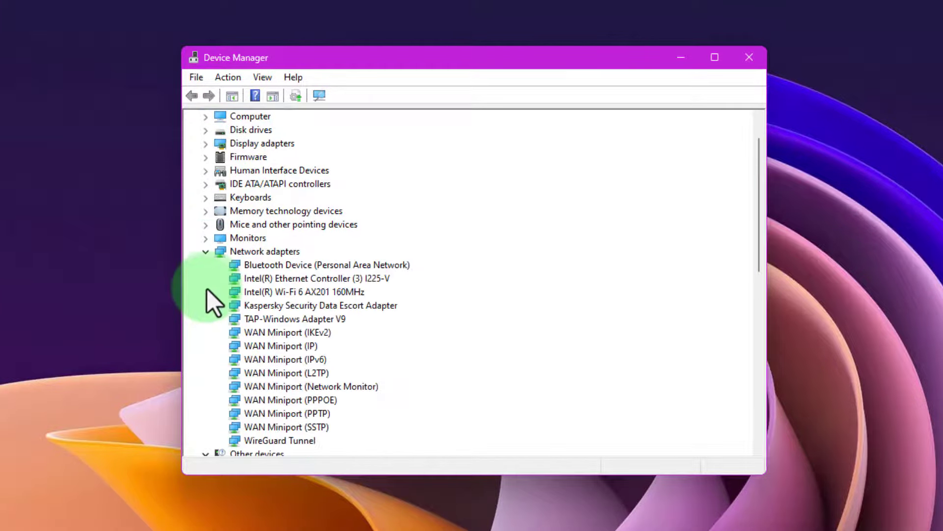
left_click(208, 254)
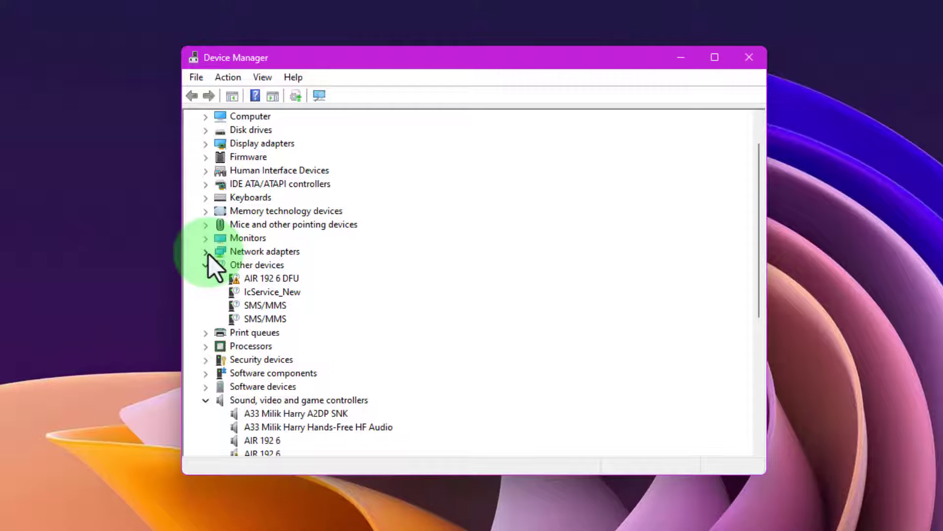
left_click(207, 400)
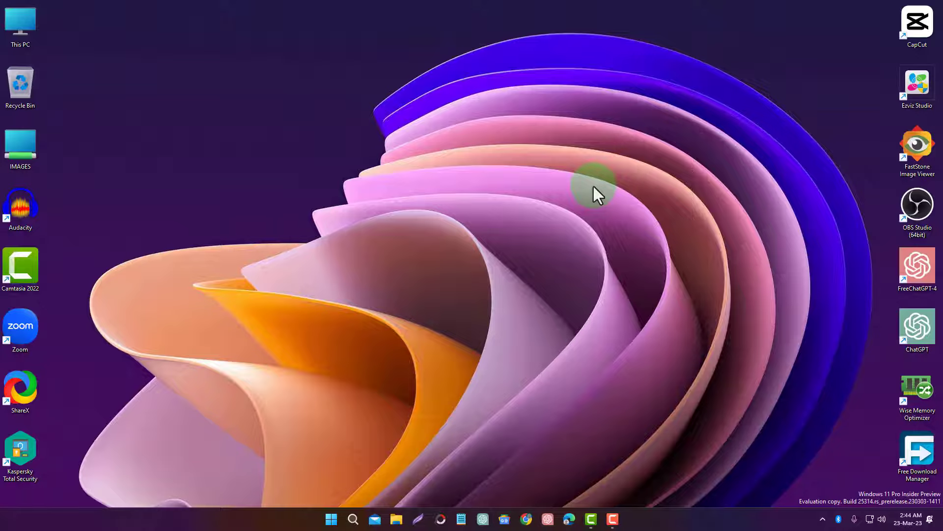
Step: Open Programs and Features from the Control Panel
left_click(358, 524)
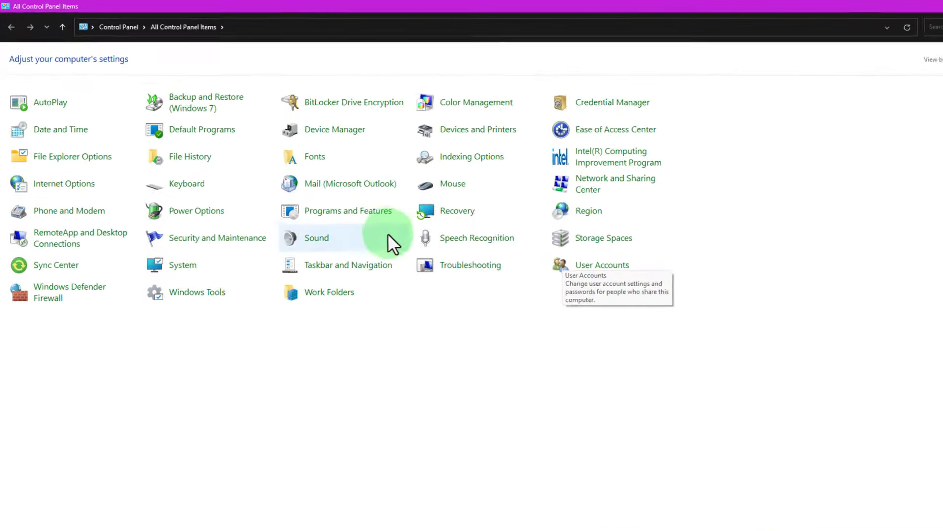
left_click(378, 210)
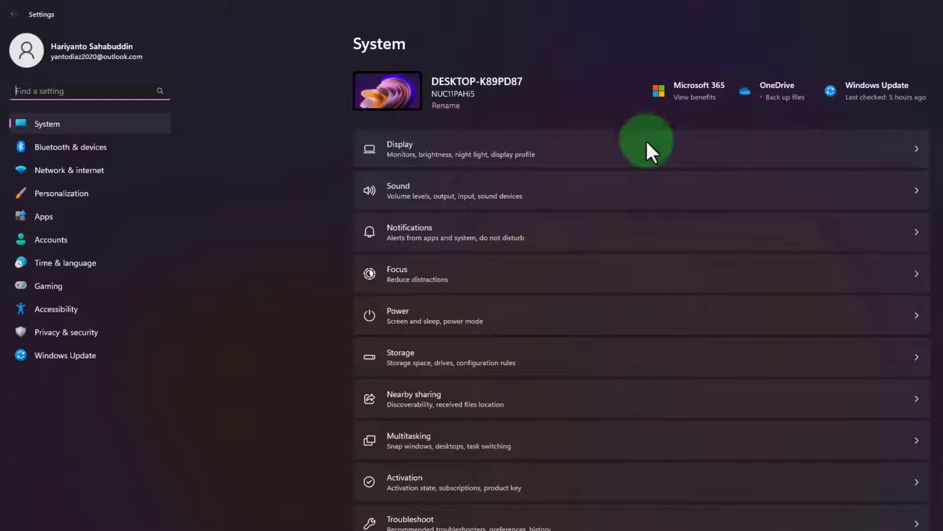
Step: Open Windows Security from the Privacy & security settings and show the scan options for Virus & threat protection
left_click(67, 331)
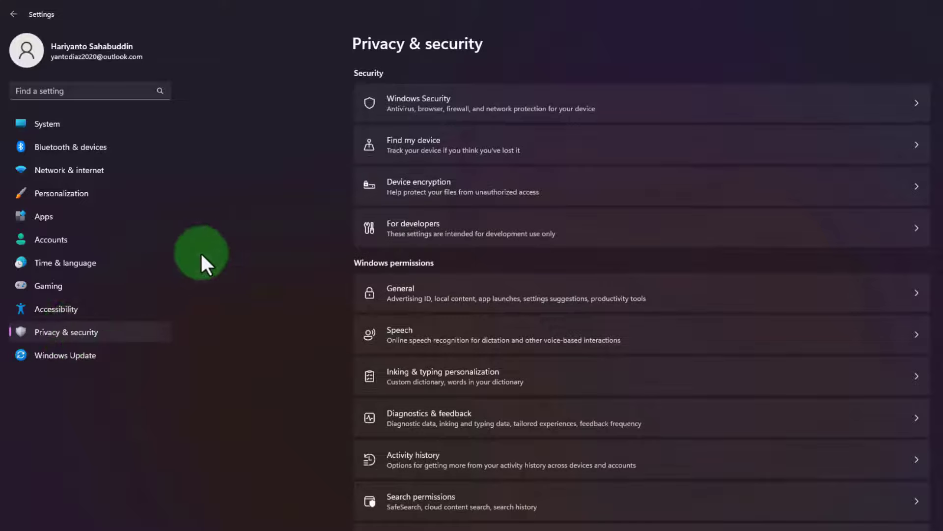
left_click(405, 113)
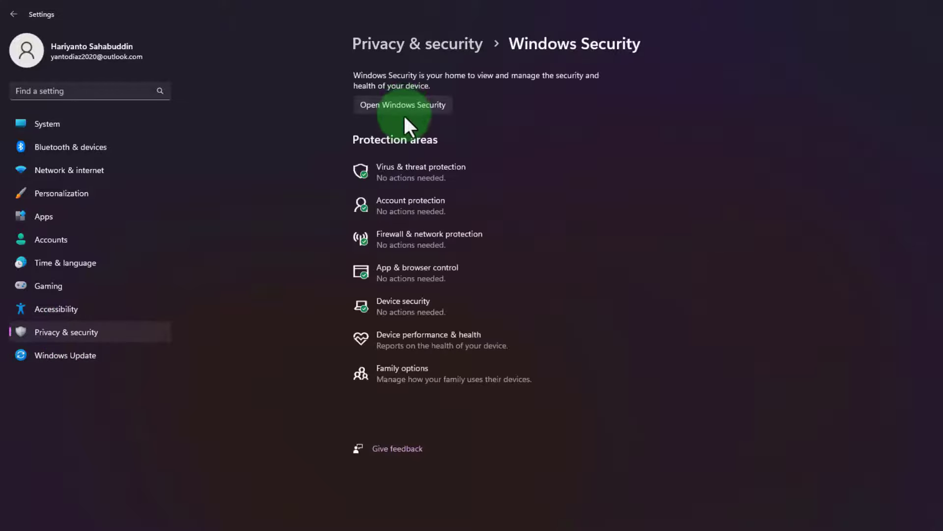
left_click(408, 109)
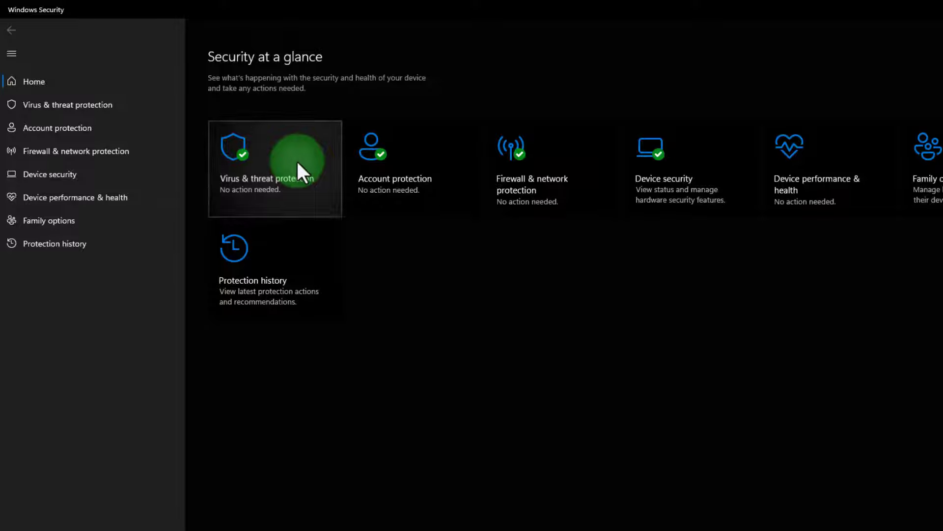
left_click(298, 165)
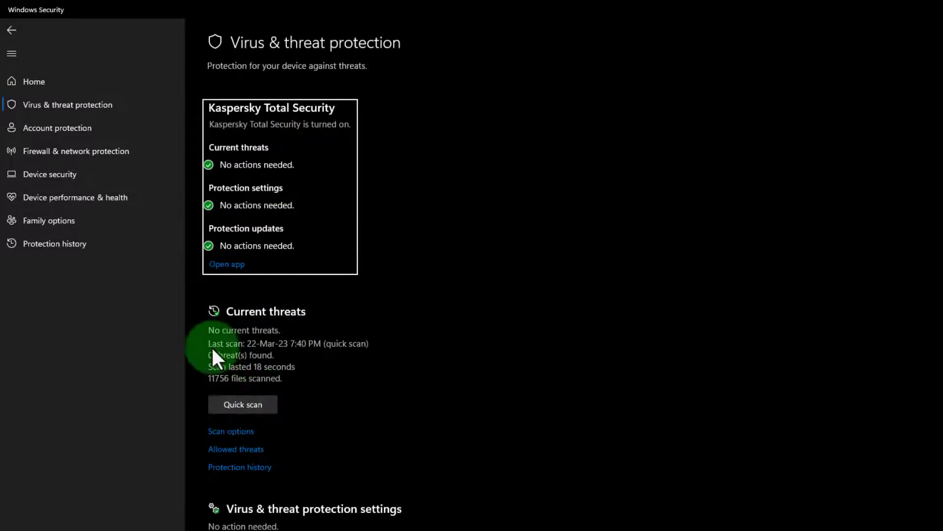
left_click(244, 432)
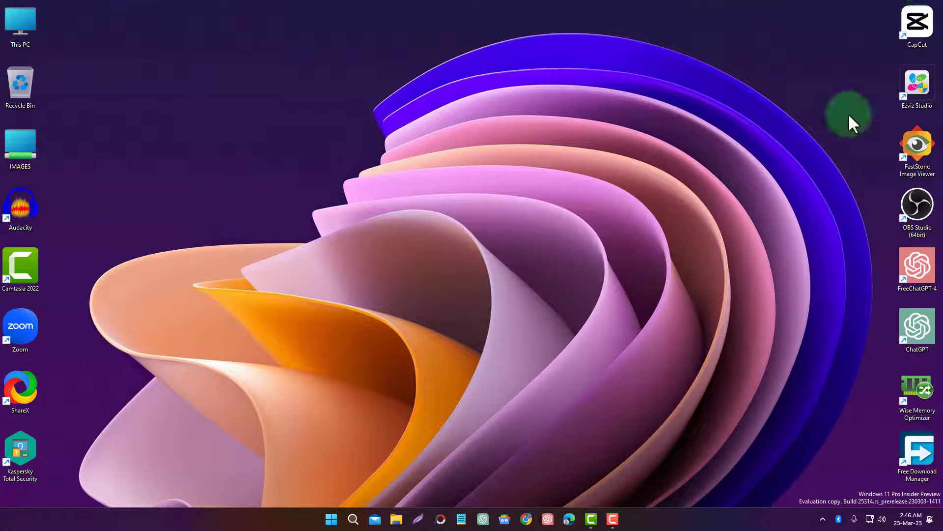
Step: Search Windows for "memory" and open Windows Memory Diagnostic
left_click(354, 523)
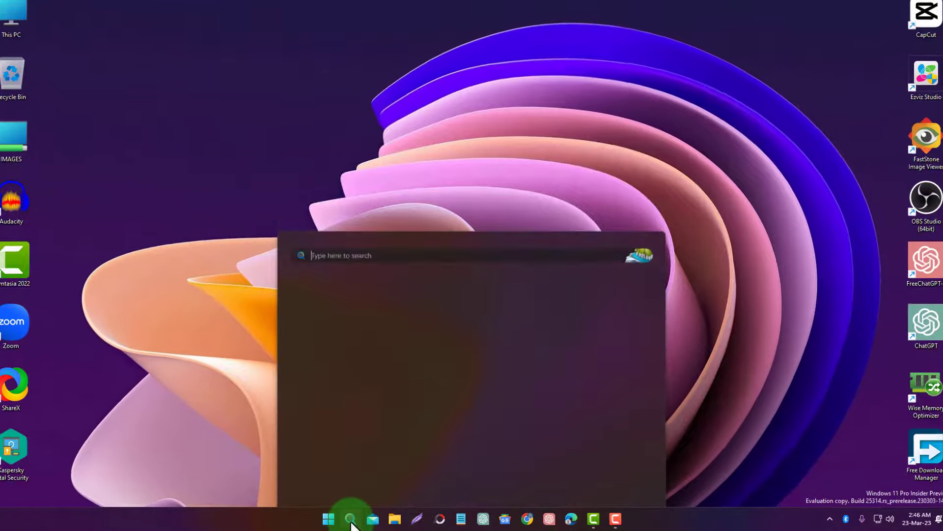
type("memory")
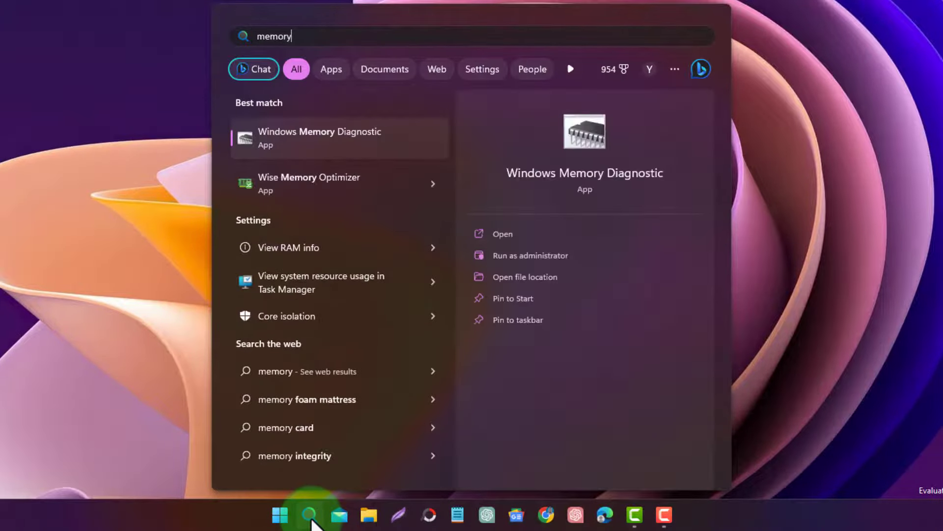
left_click(611, 180)
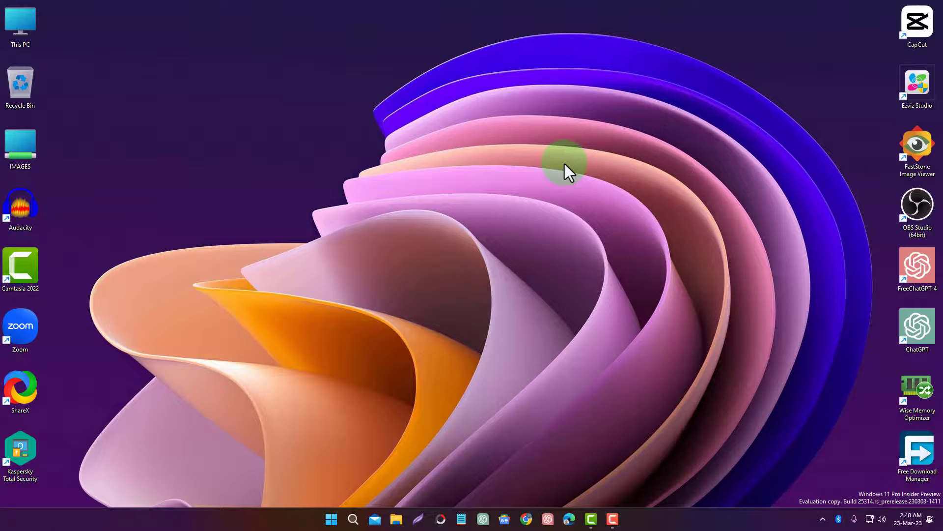
Step: Open the Recovery page in the Windows system settings and start resetting this PC
key("super+i")
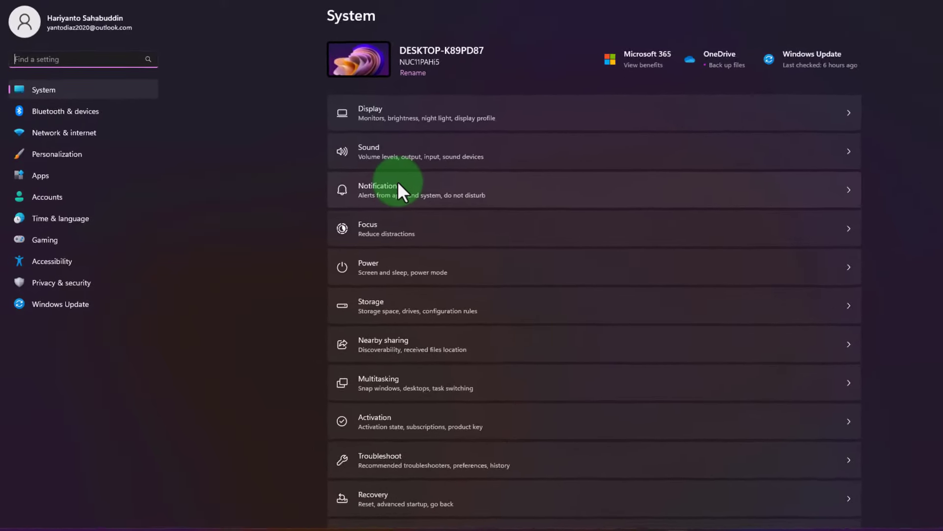
scroll(309, 189, "down", 4)
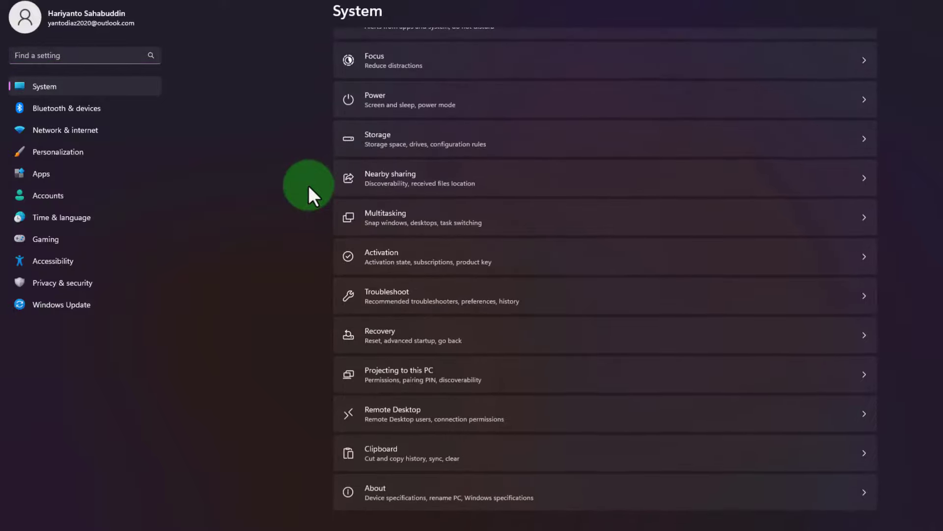
left_click(431, 336)
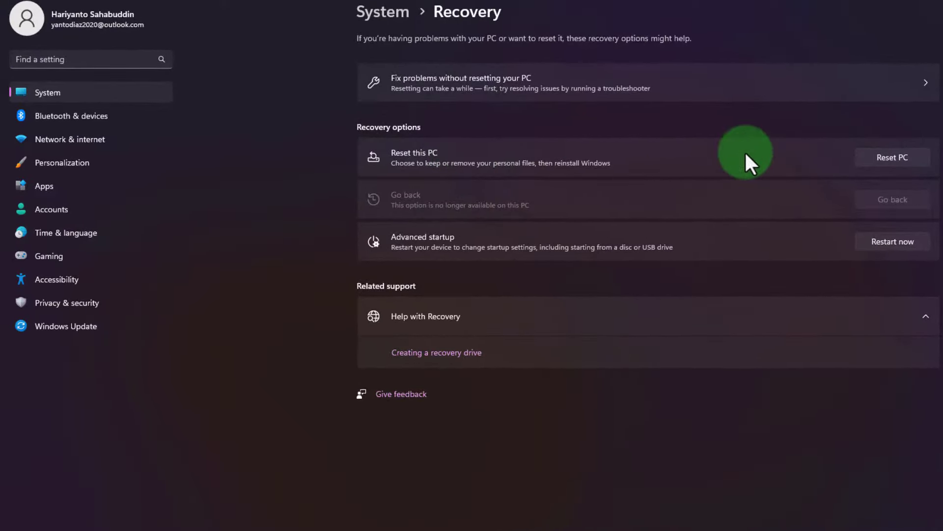
left_click(900, 157)
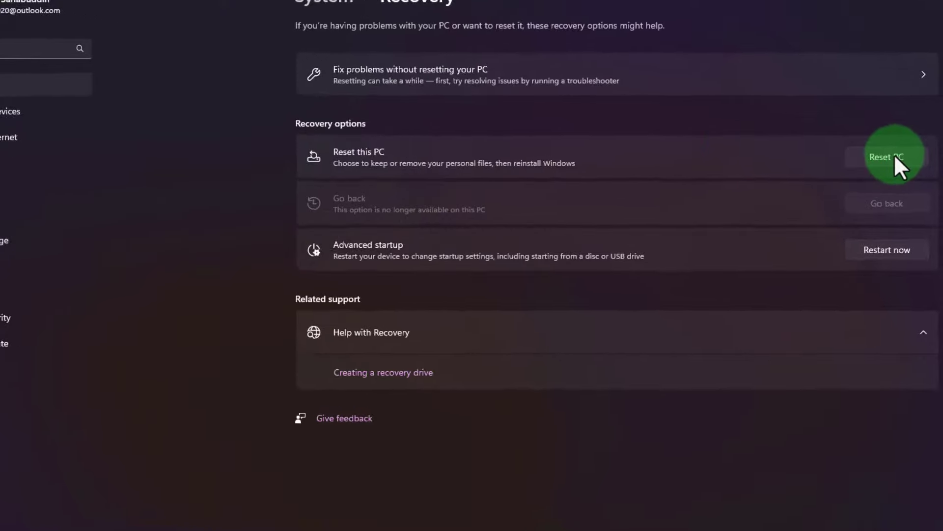